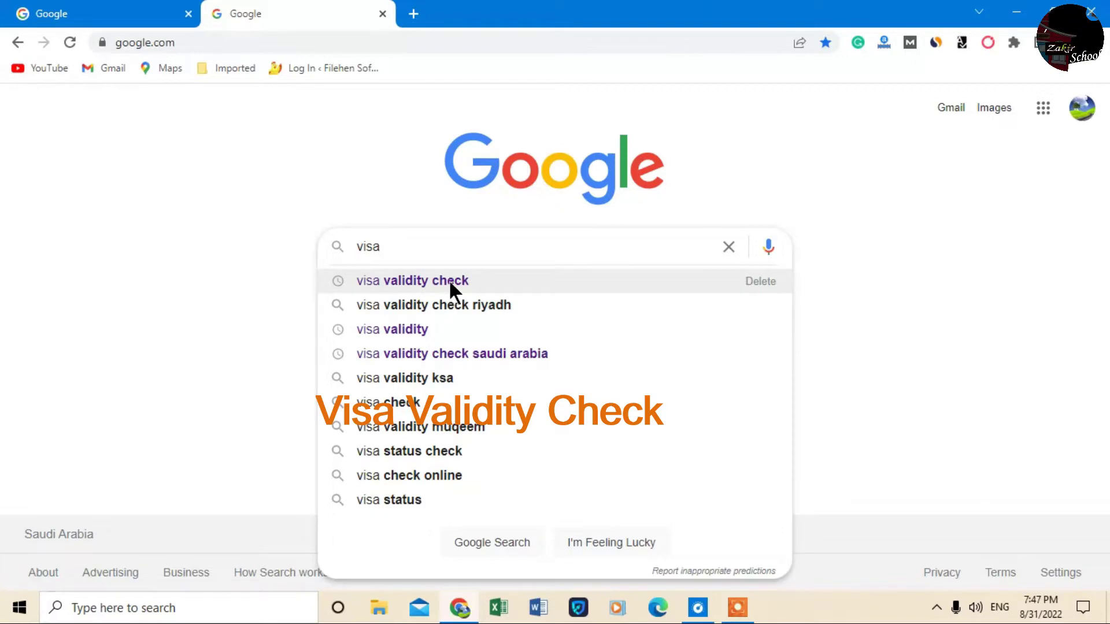
Search Google for 'visa validity check' and open the Muqeem Visa Validity result on eserve.com.sa
left_click(448, 280)
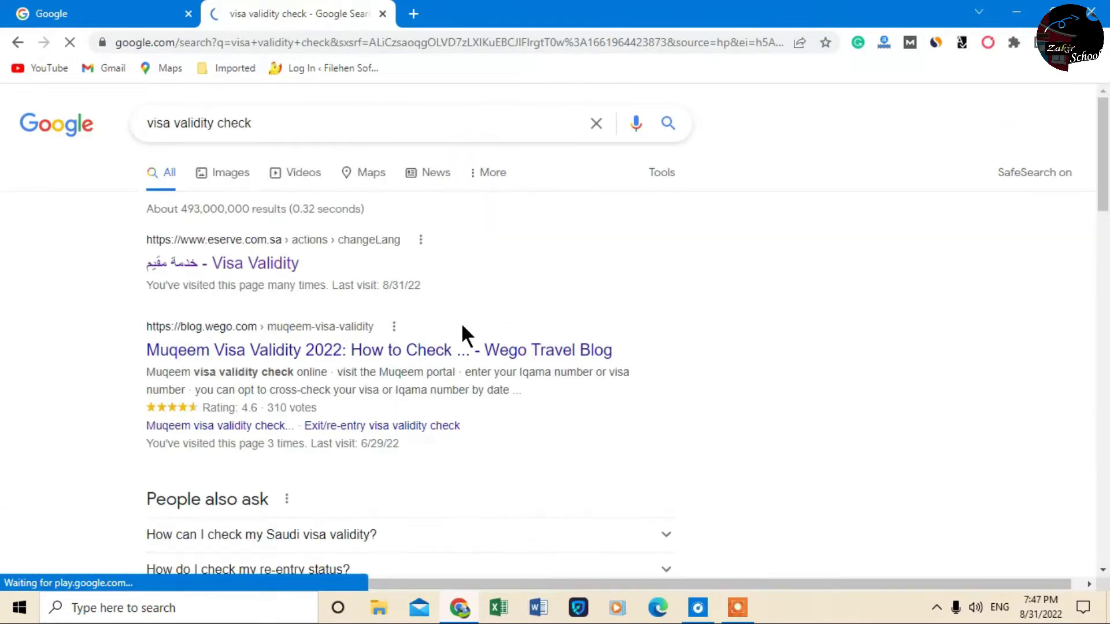
scroll(478, 297, "down", 6)
scroll(479, 321, "down", 4)
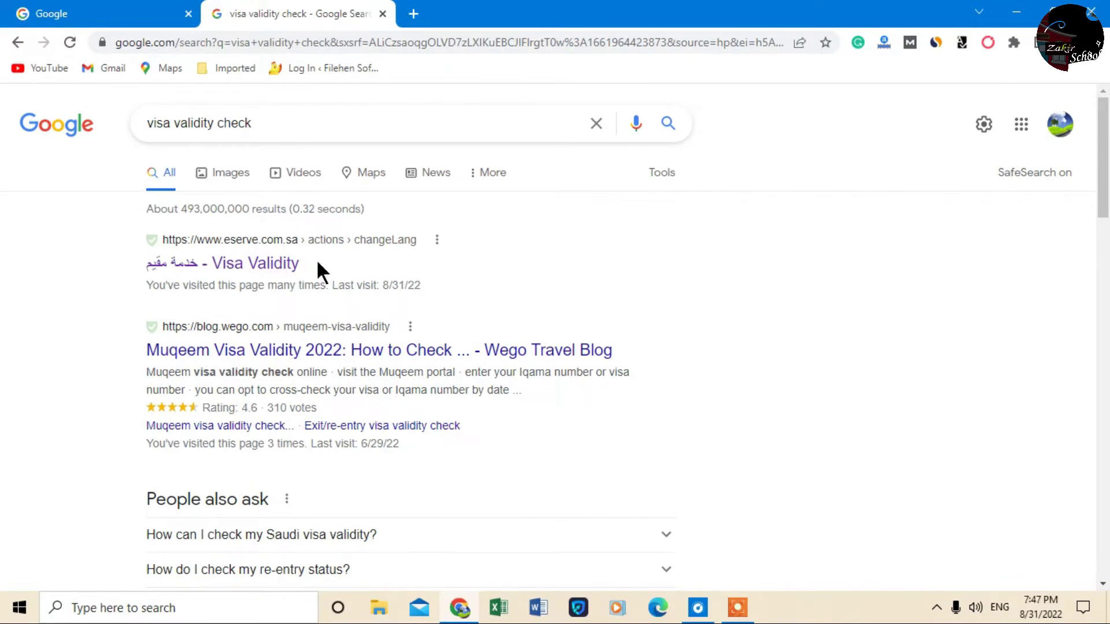
left_click_drag(316, 261, 111, 265)
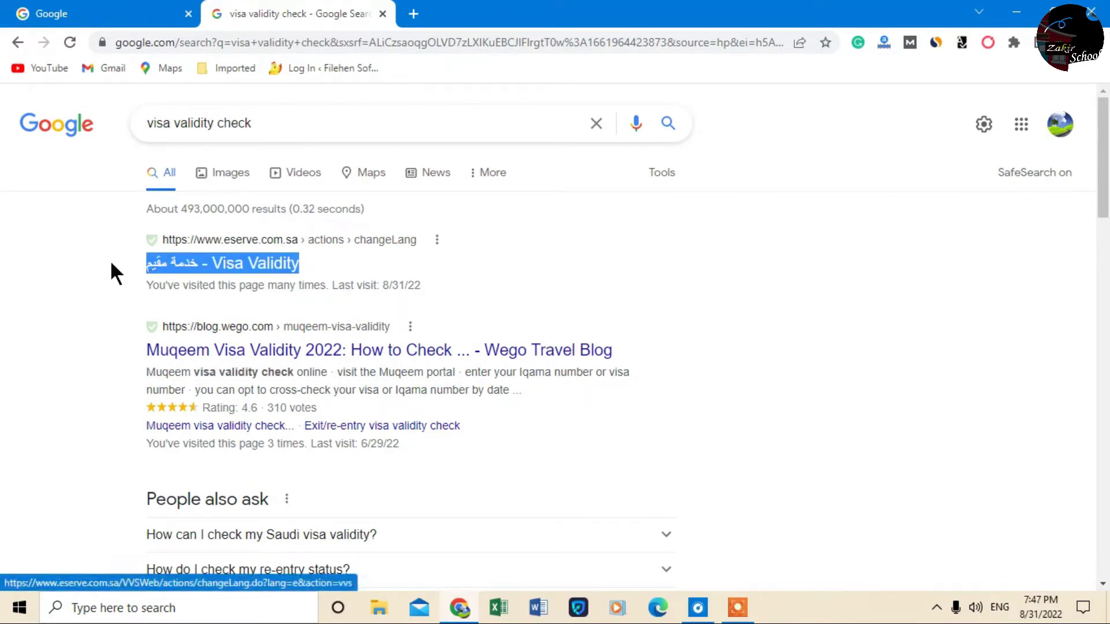
left_click(262, 268)
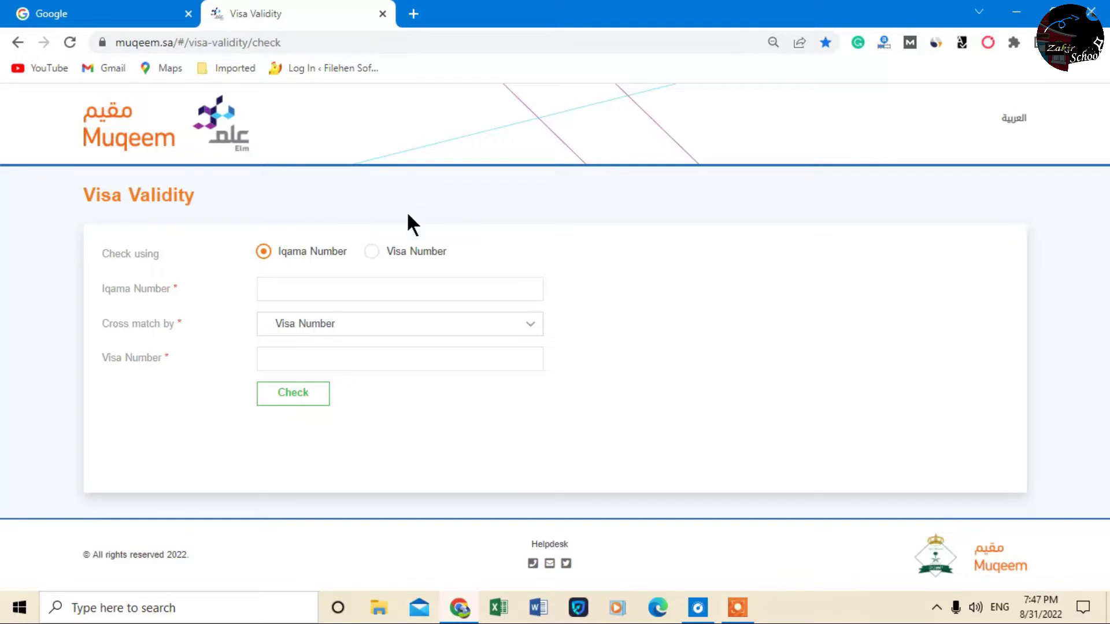
Enter the resident's Iqama number in the Iqama Number field of the Visa Validity form
left_click(307, 288)
left_click(870, 422)
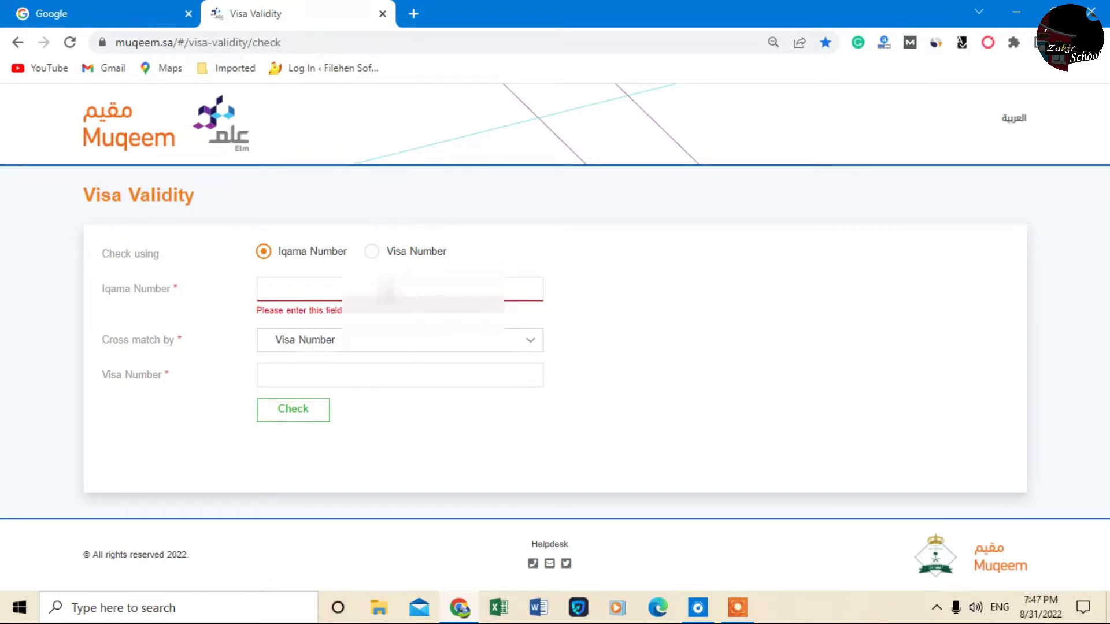
left_click(264, 289)
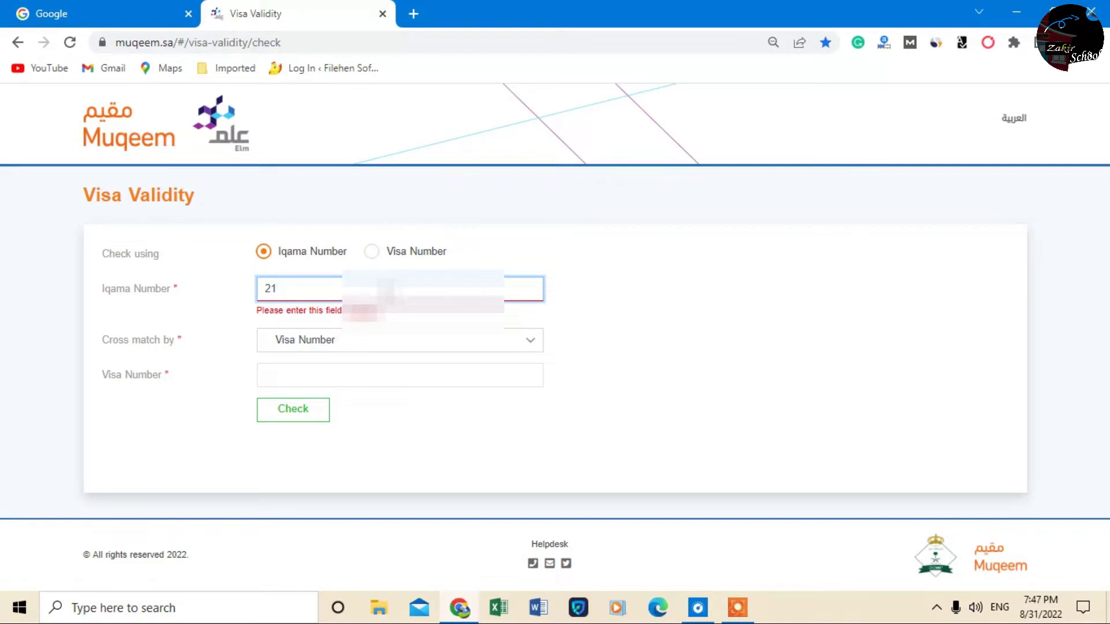
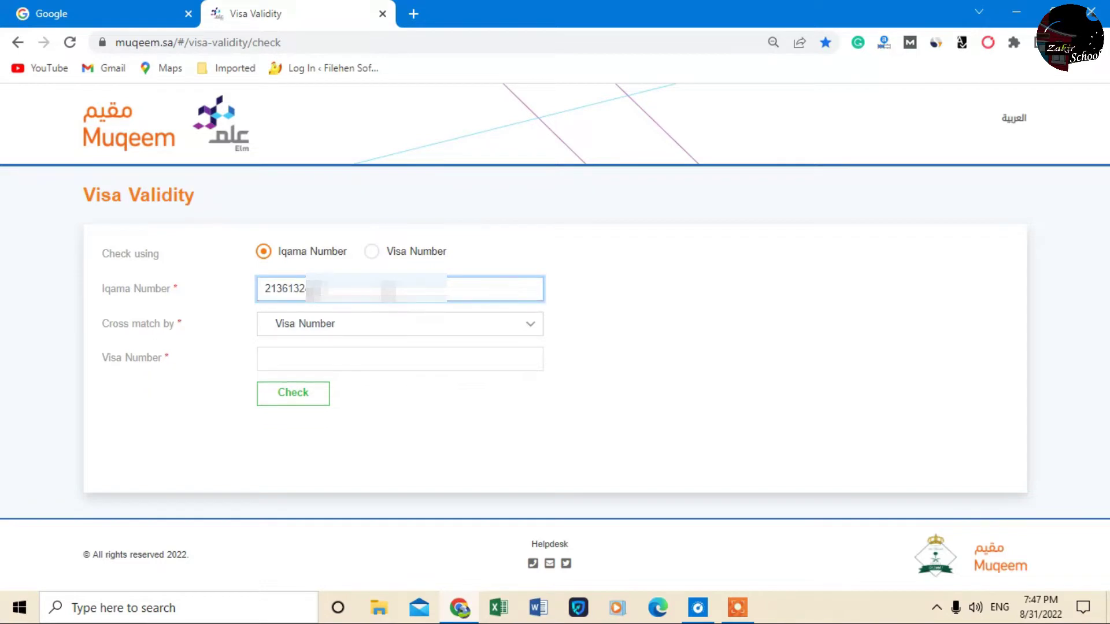
left_click_drag(192, 325, 100, 327)
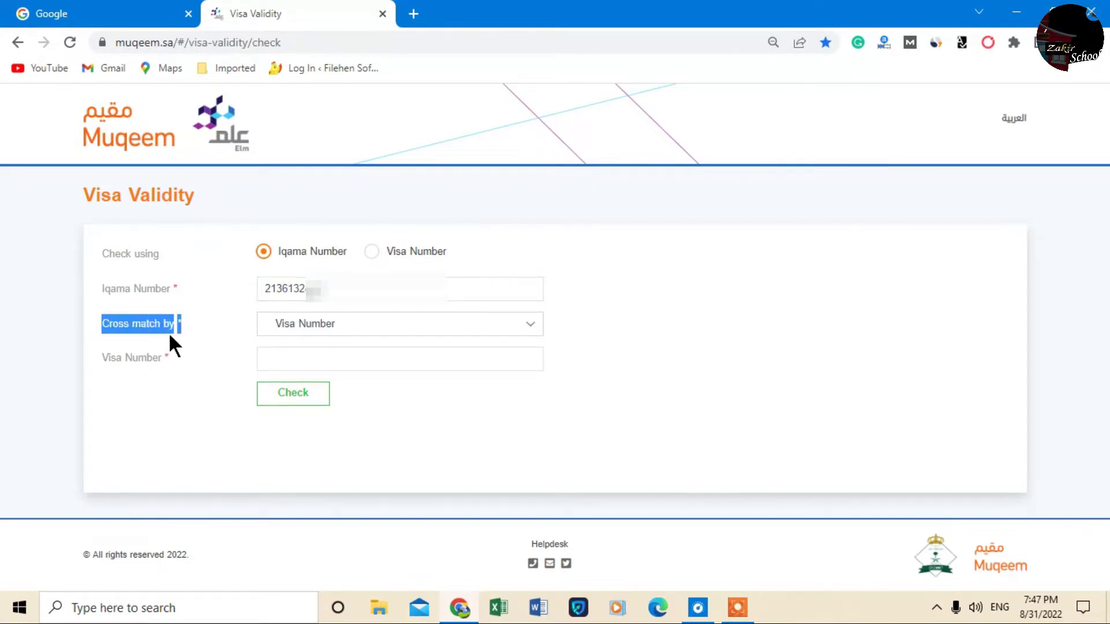
left_click(189, 325)
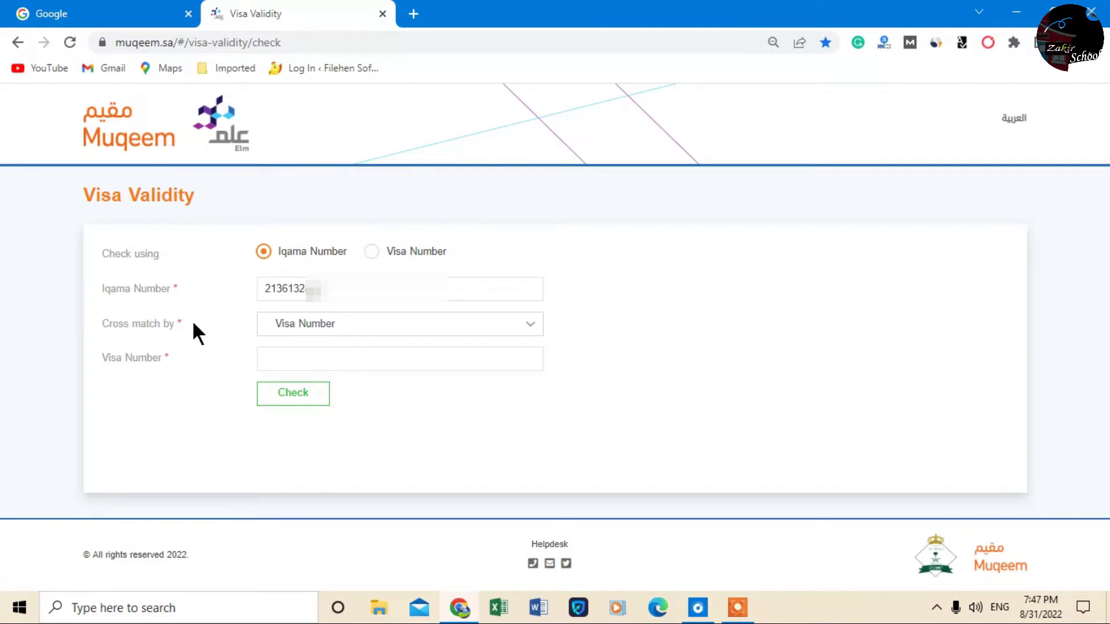
Set Cross match by to Passport Number, paste in the passport number, and run the check
left_click(527, 329)
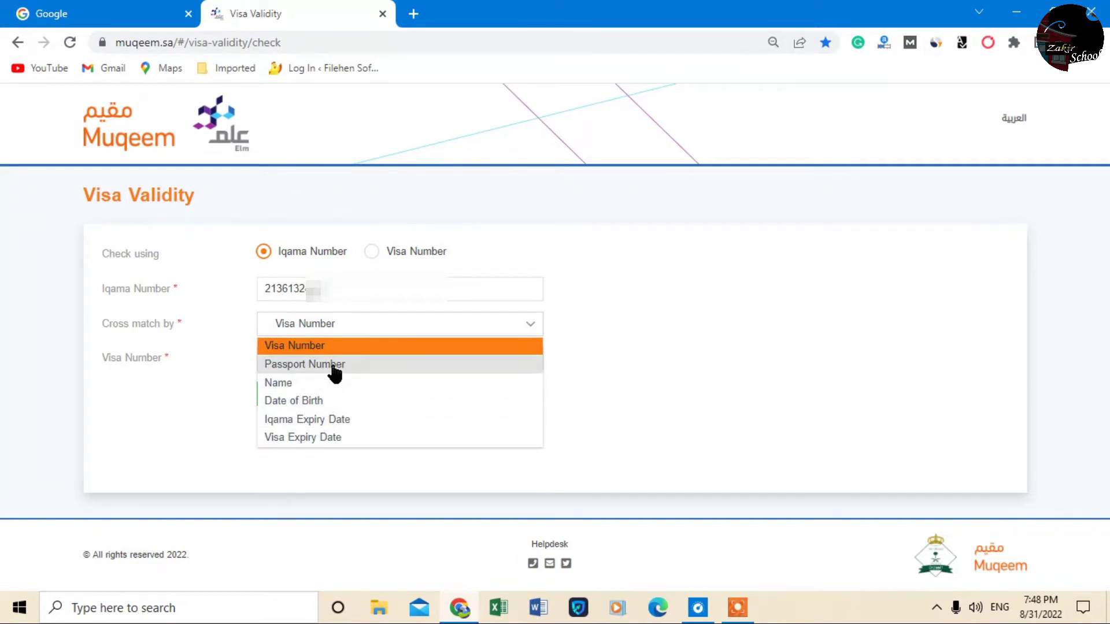
left_click(366, 364)
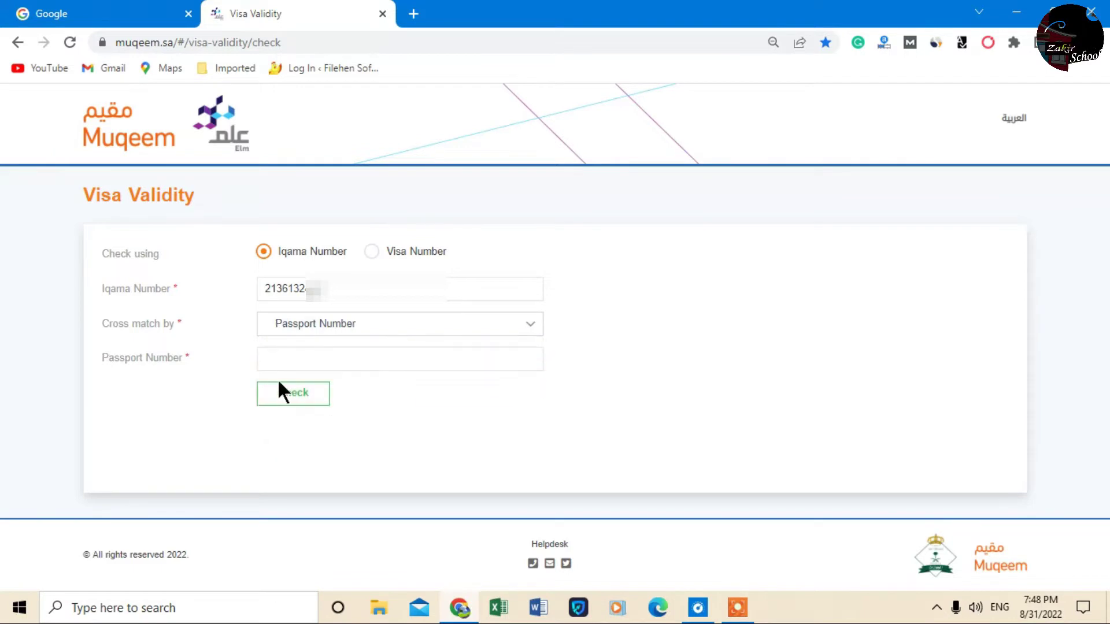
left_click(315, 359)
key("ctrl+v")
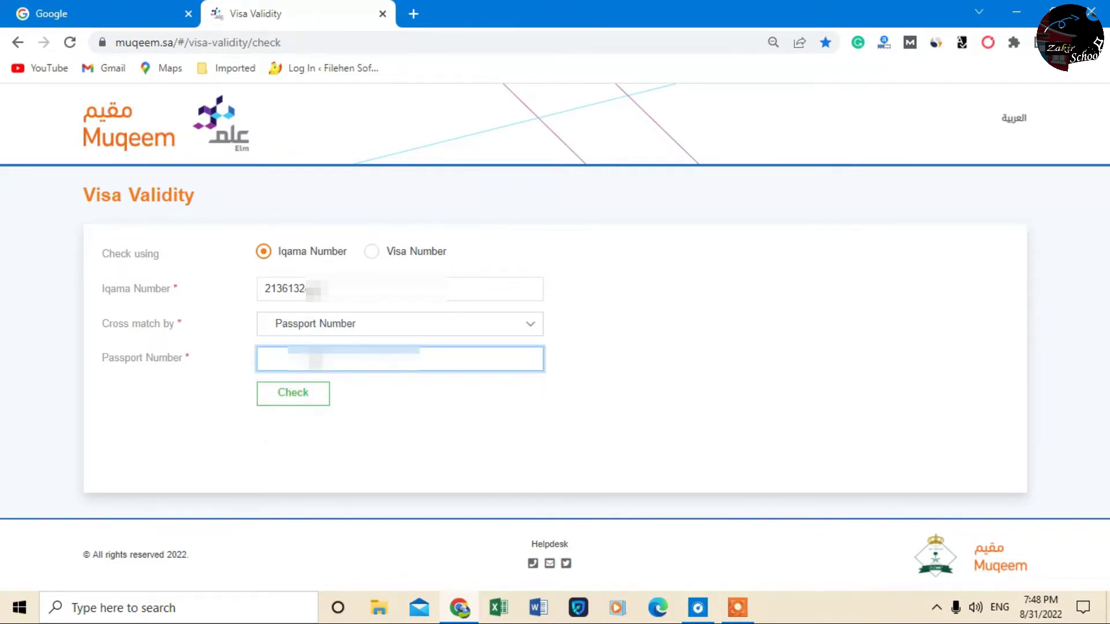
left_click(295, 400)
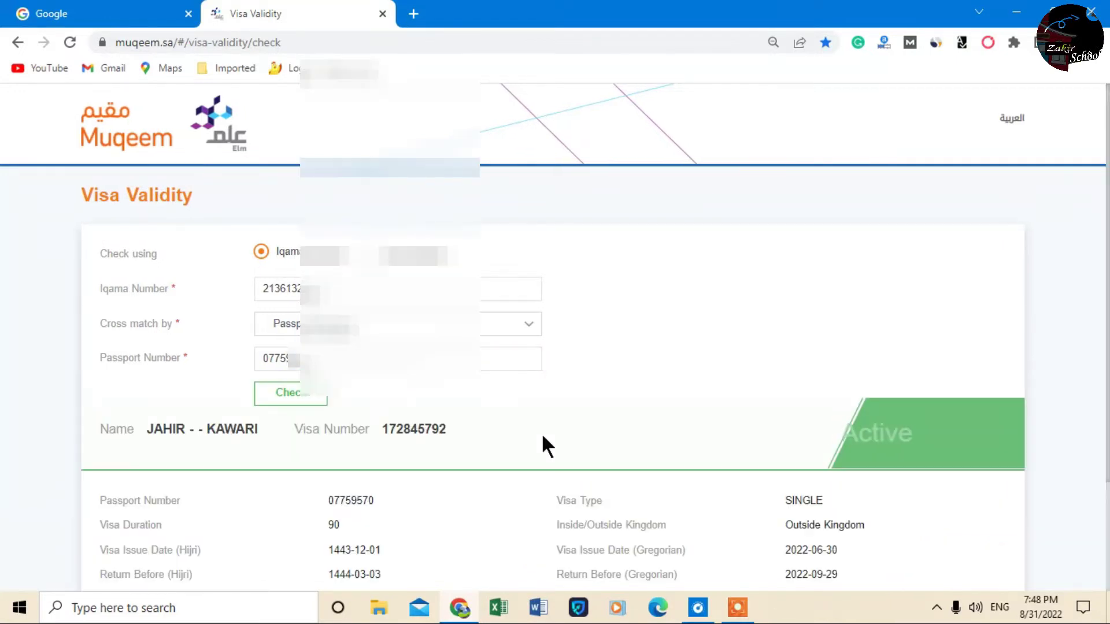
scroll(545, 445, "down", 2)
double_click(935, 295)
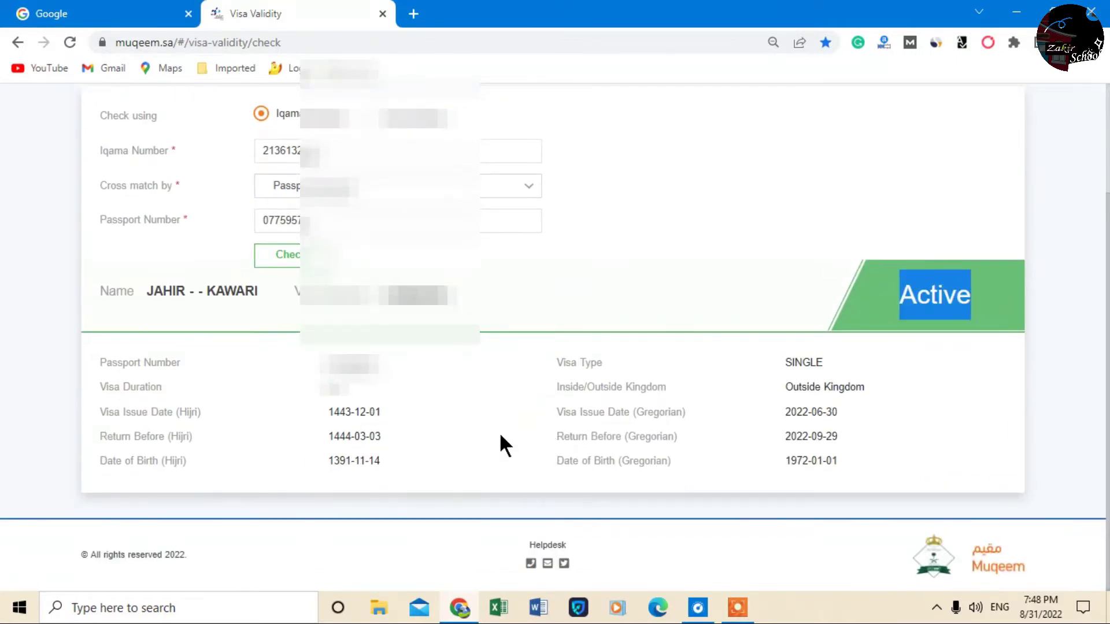
left_click(362, 396)
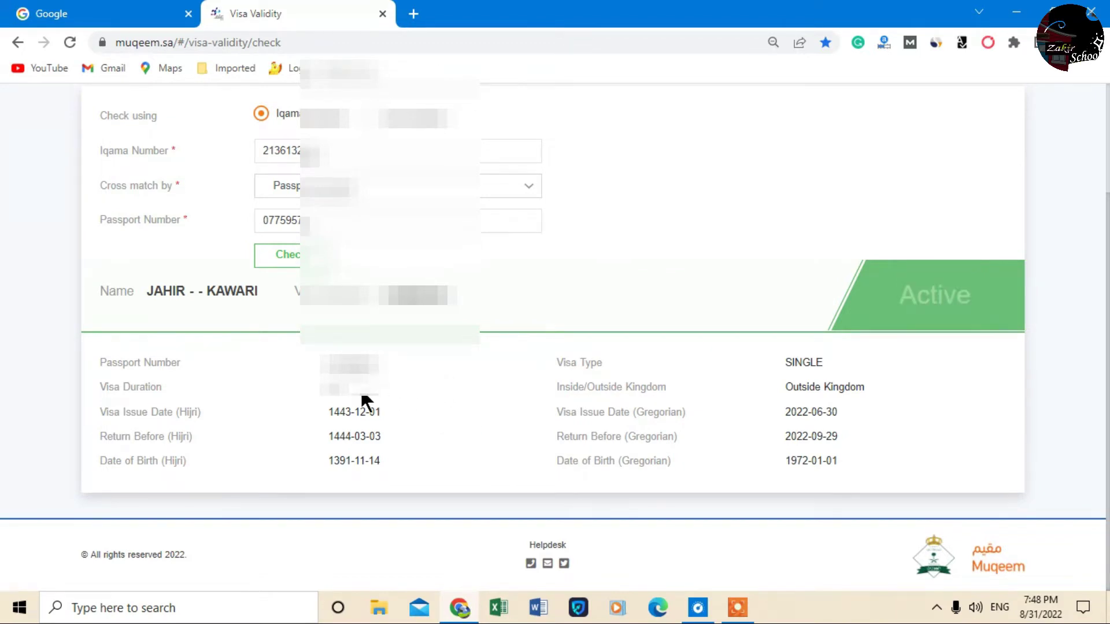
left_click_drag(156, 393, 91, 383)
left_click_drag(345, 389, 319, 389)
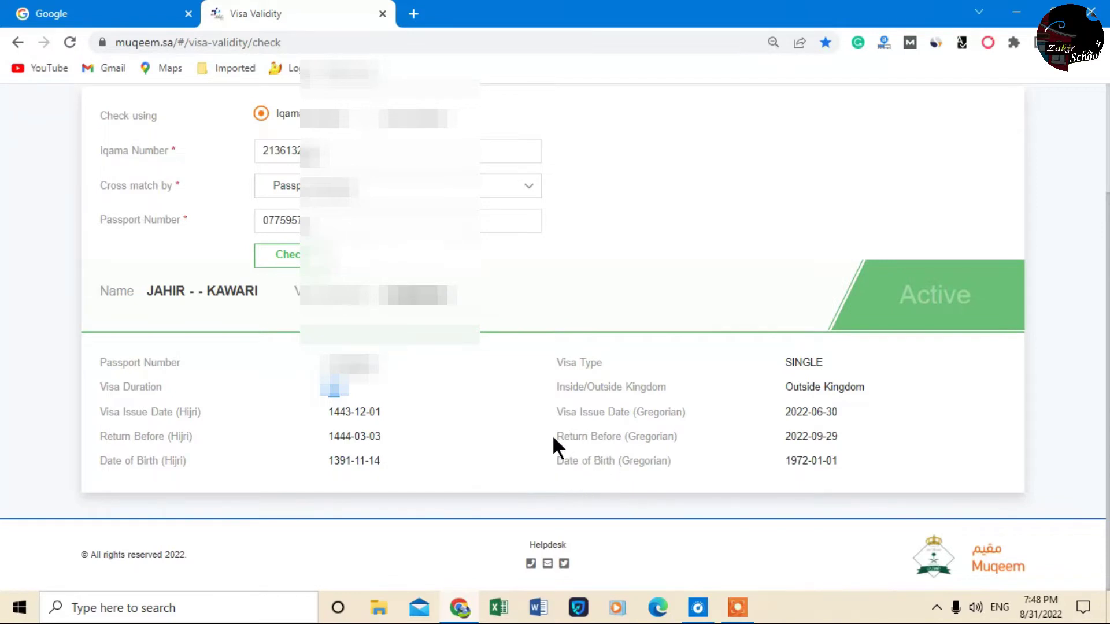
left_click_drag(553, 438, 576, 439)
left_click_drag(858, 435, 755, 435)
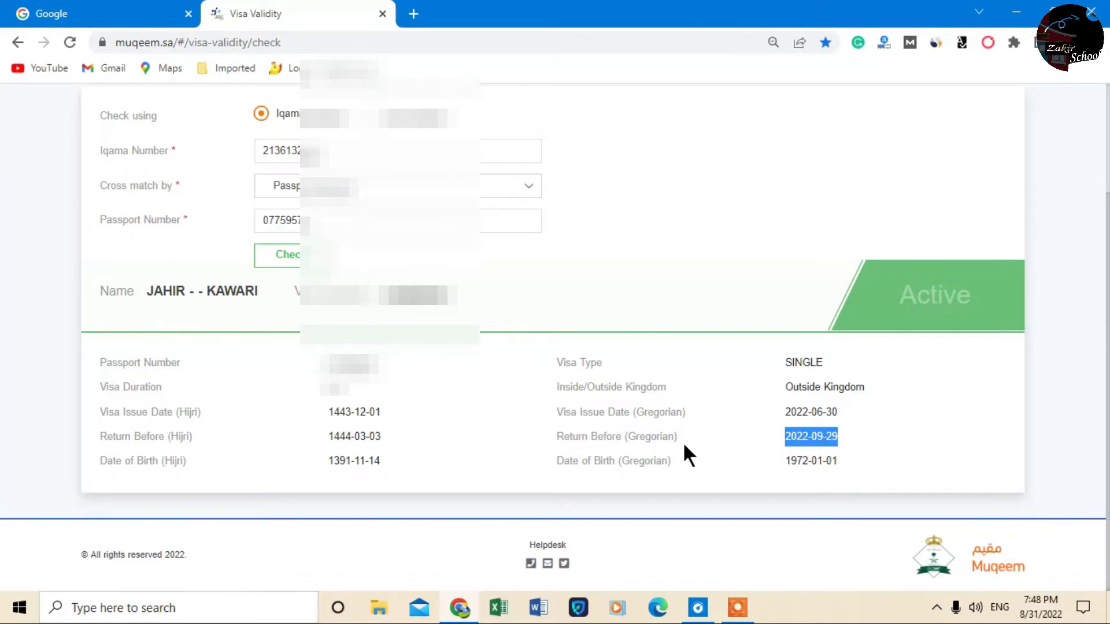
left_click_drag(555, 438, 621, 438)
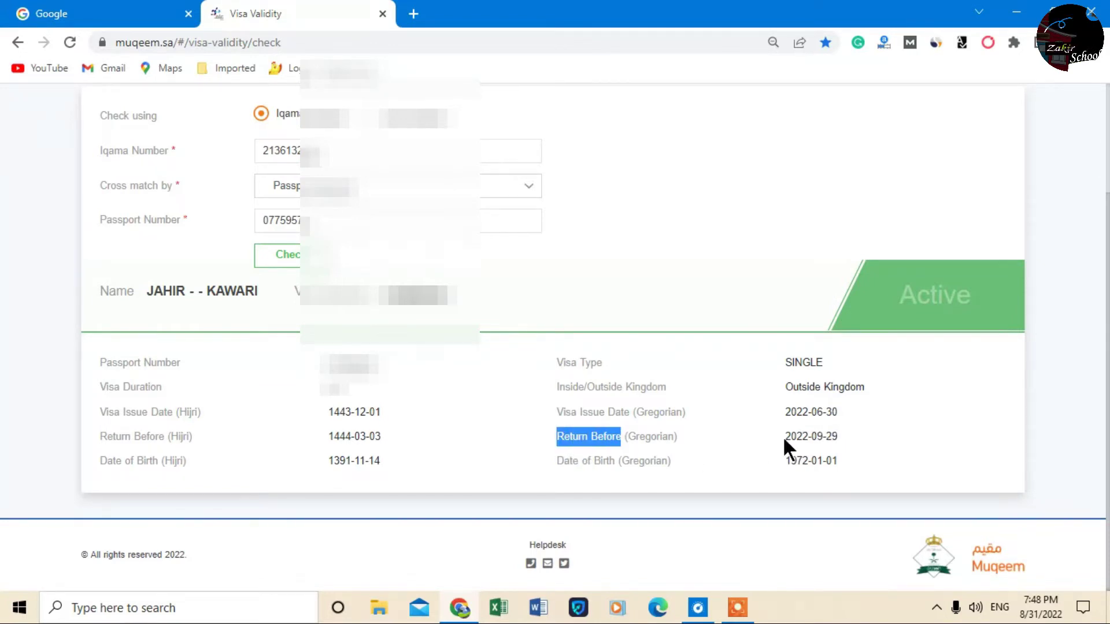
left_click_drag(782, 435, 841, 437)
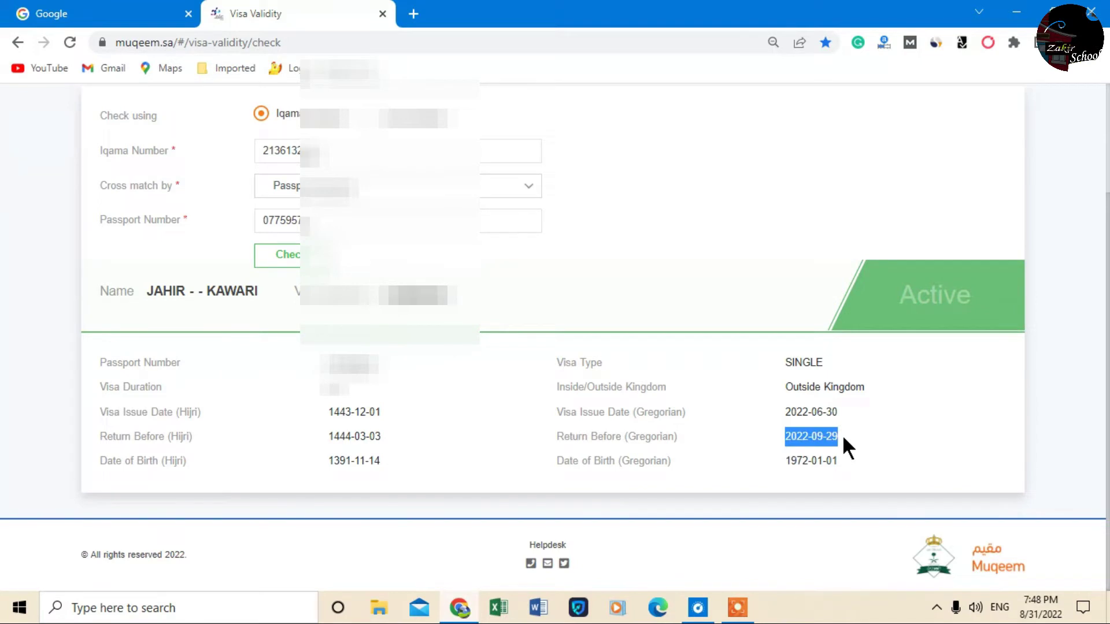
left_click(837, 437)
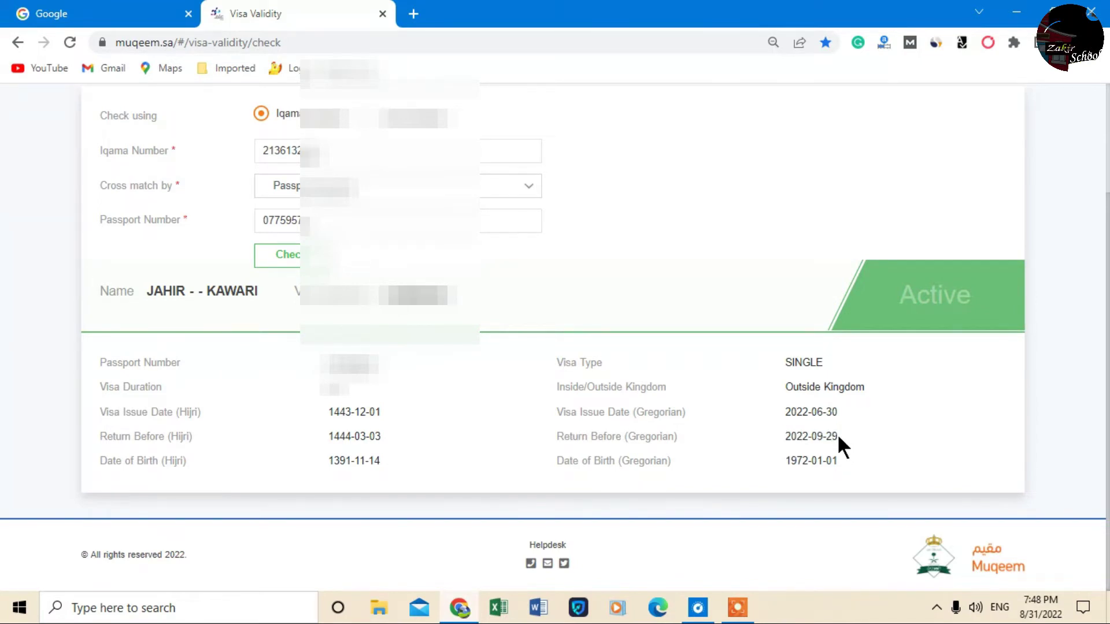
left_click_drag(841, 438, 781, 438)
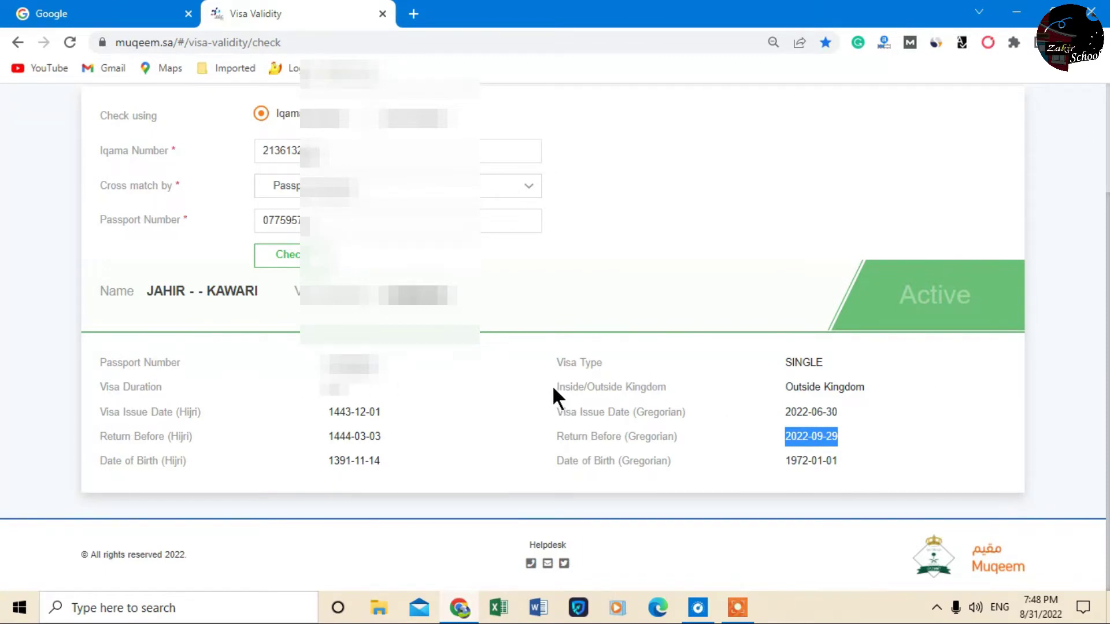
left_click_drag(784, 388, 866, 385)
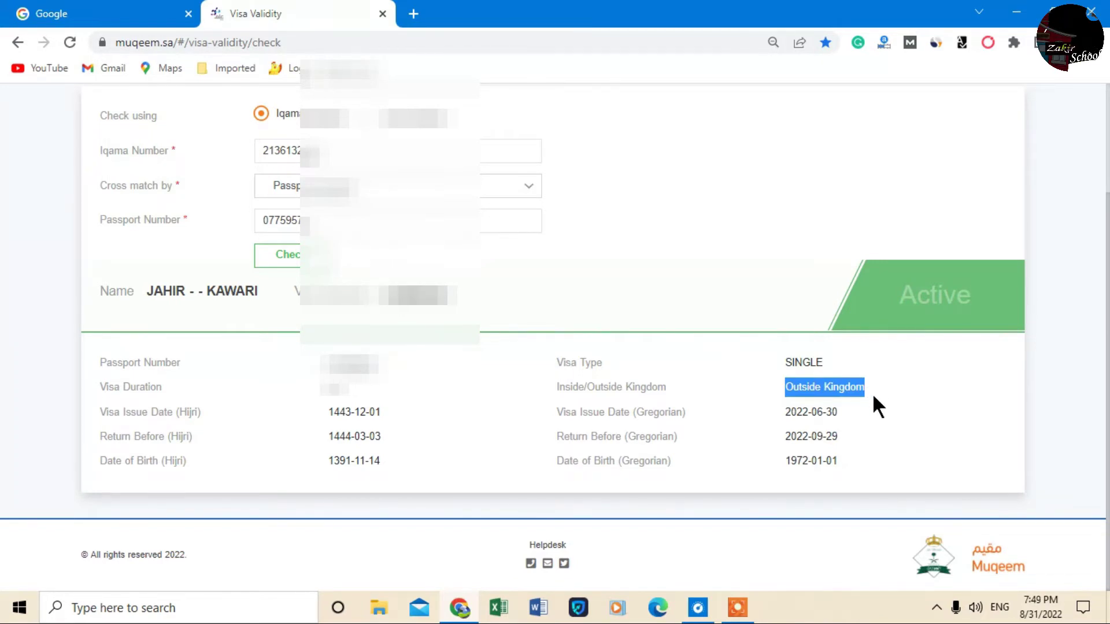
left_click_drag(837, 436, 791, 437)
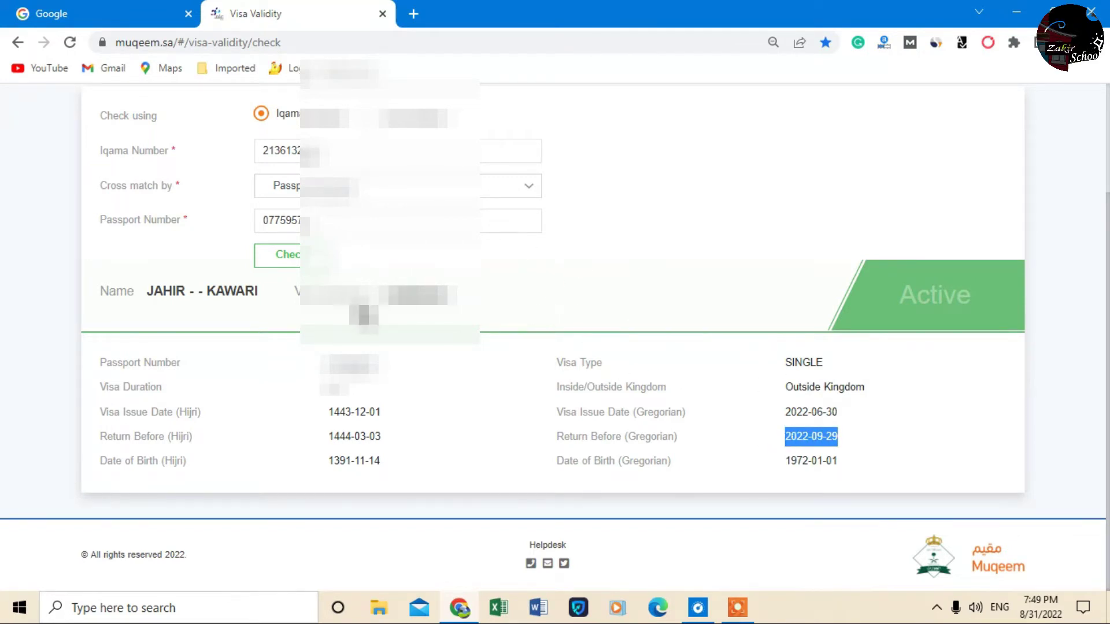
double_click(413, 296)
left_click(701, 263)
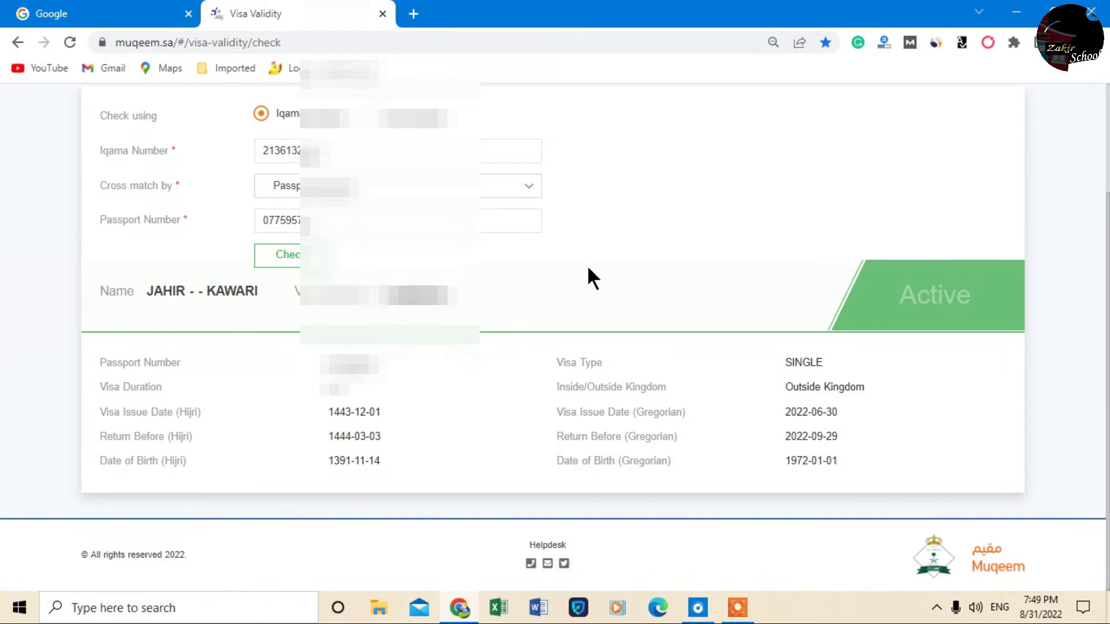
scroll(585, 265, "up", 2)
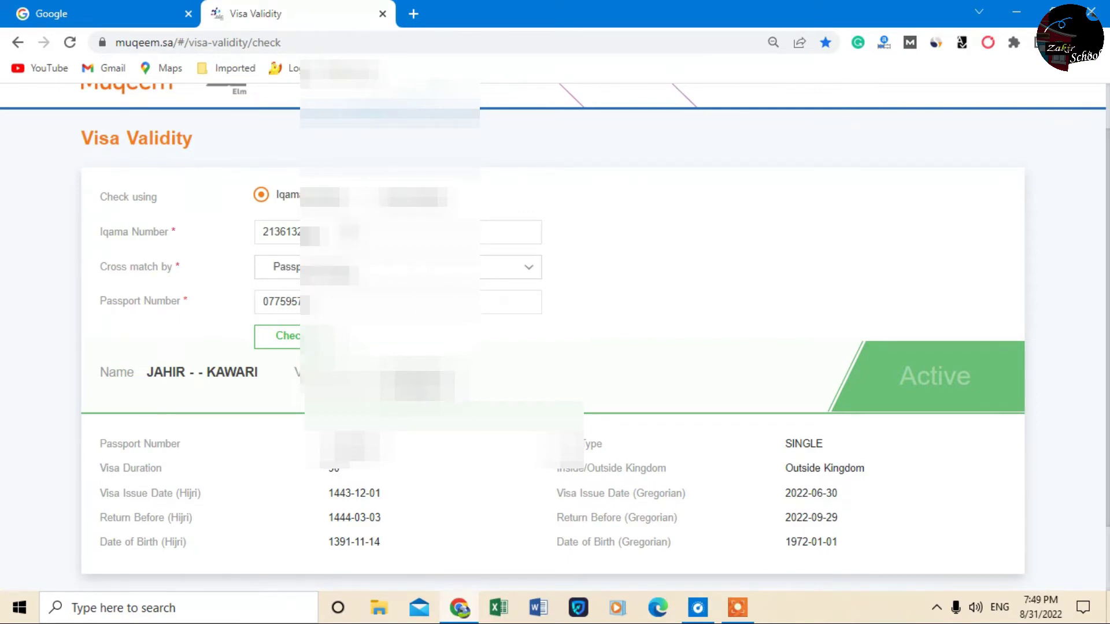
Replace the Iqama and passport numbers with a new holder's, keeping Passport cross-match, and recheck
left_click(399, 232)
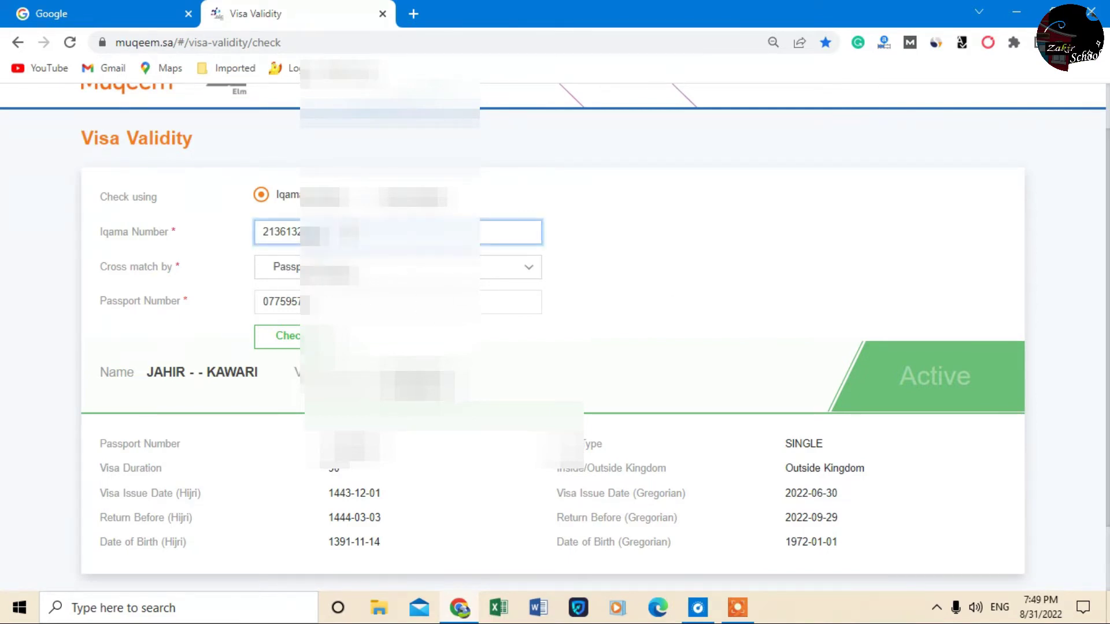
key("BackSpace")
key("BackSpace")
key("BackSpace")
key("BackSpace")
key("BackSpace")
key("BackSpace")
key("BackSpace")
key("BackSpace")
key("BackSpace")
key("BackSpace")
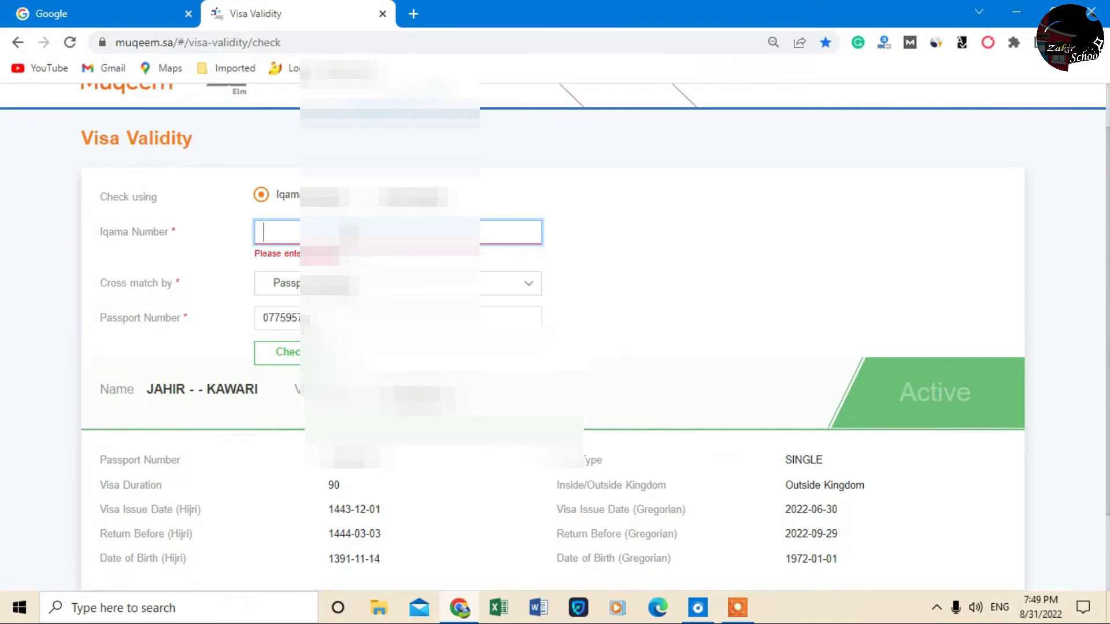
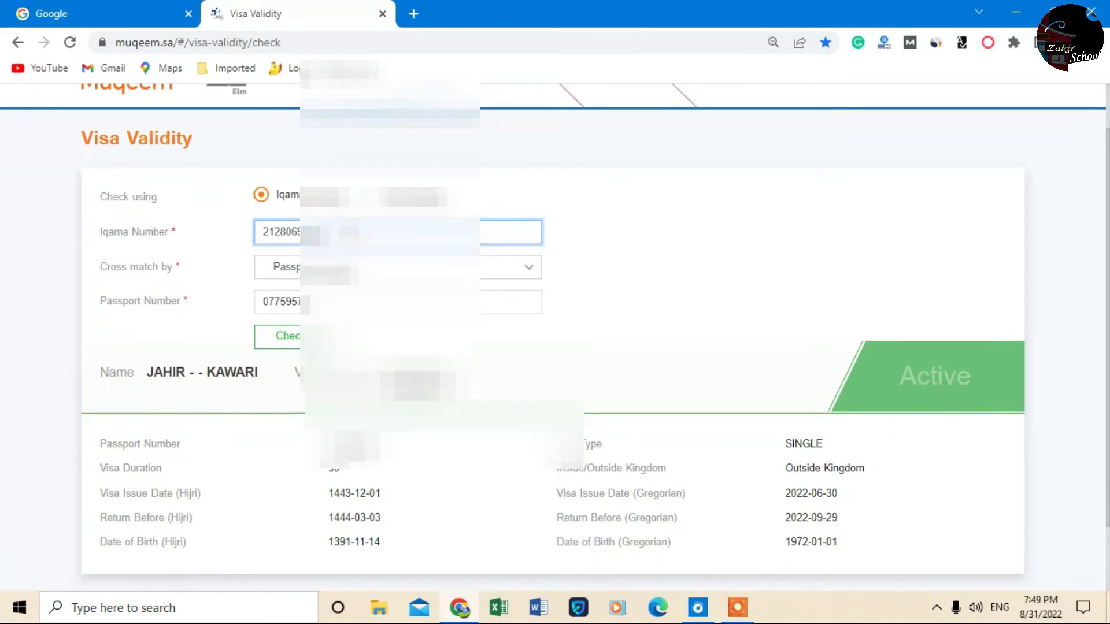
left_click(535, 269)
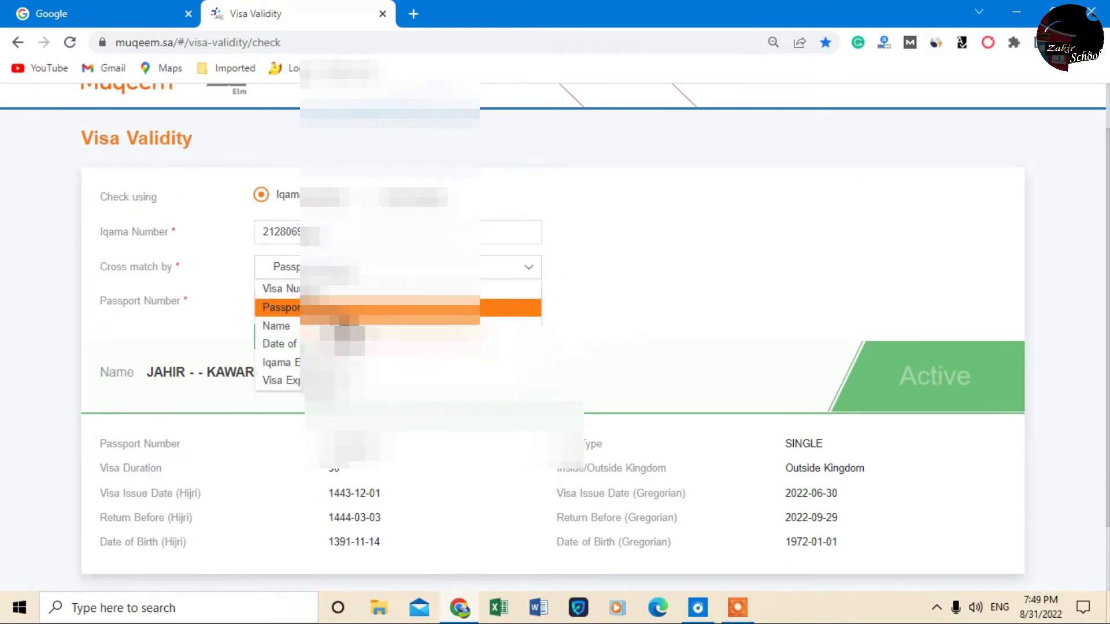
left_click(393, 307)
key("Tab")
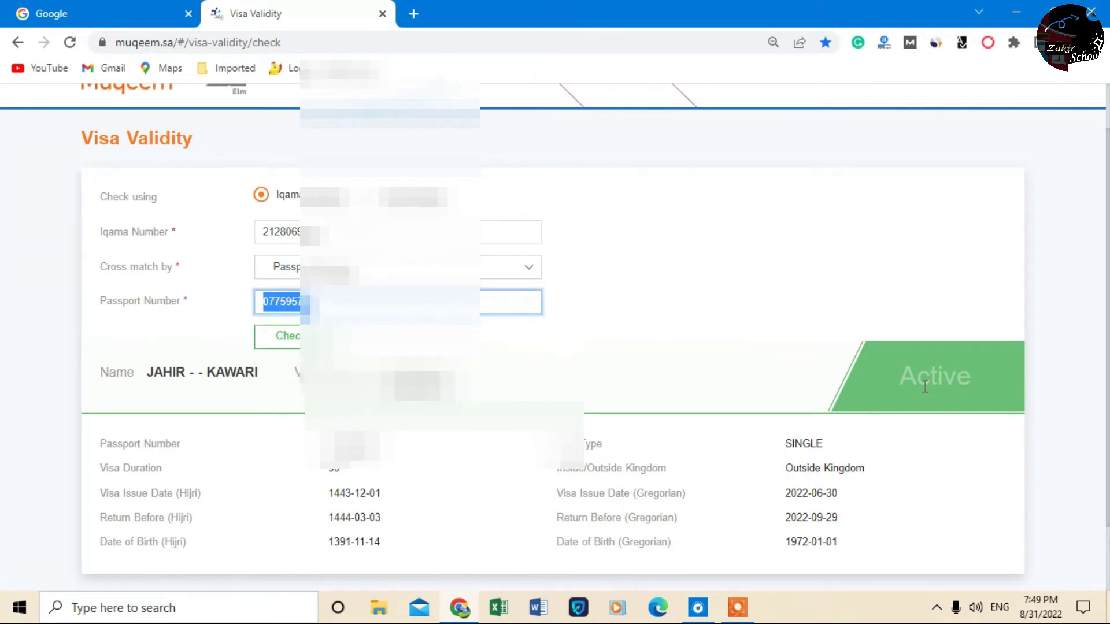
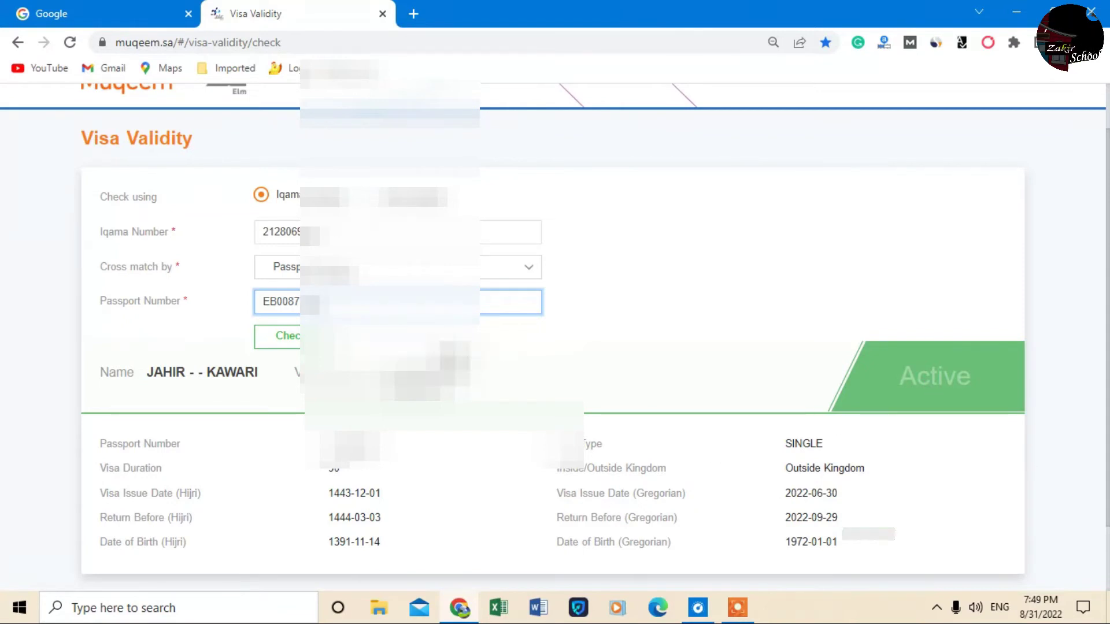
left_click(293, 346)
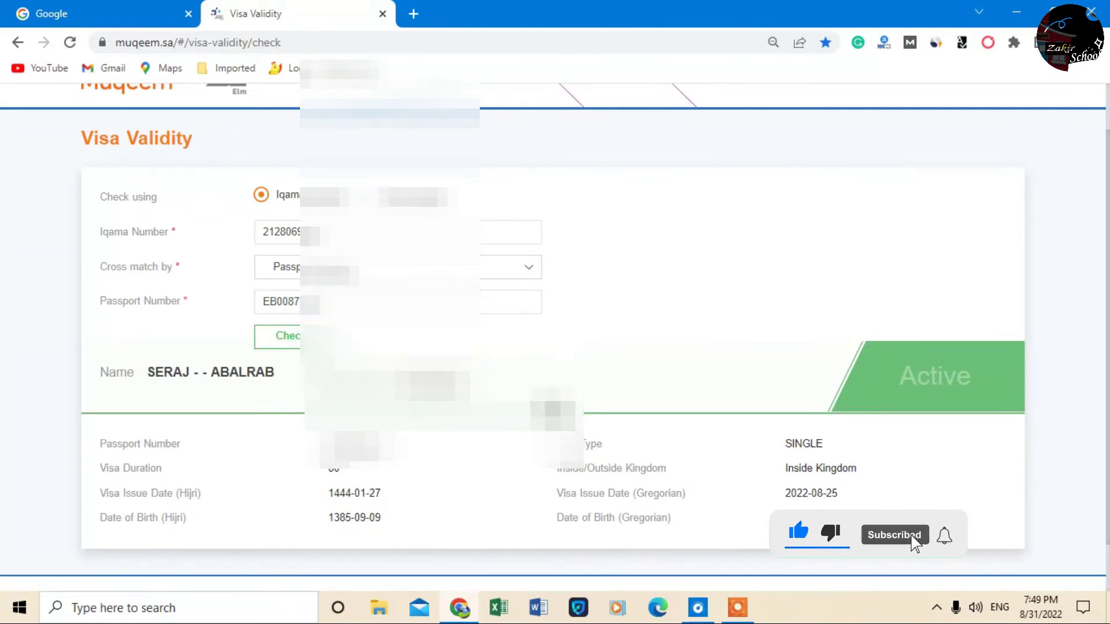
Point out the holder's name, Active status, visa duration and Inside Kingdom status in the result
left_click_drag(145, 374, 291, 382)
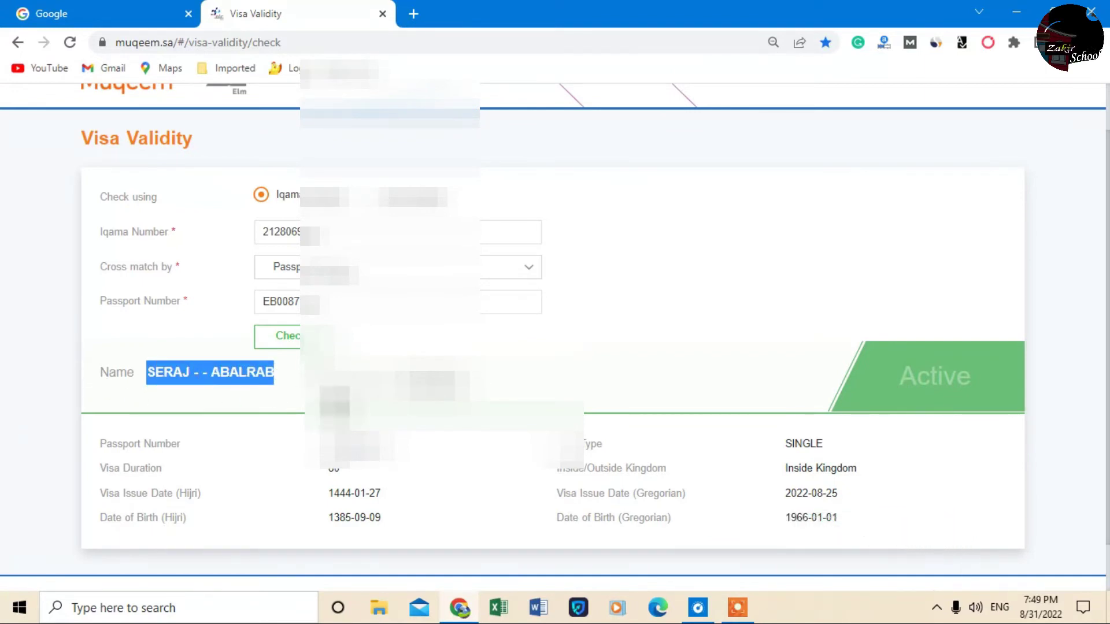
left_click(191, 384)
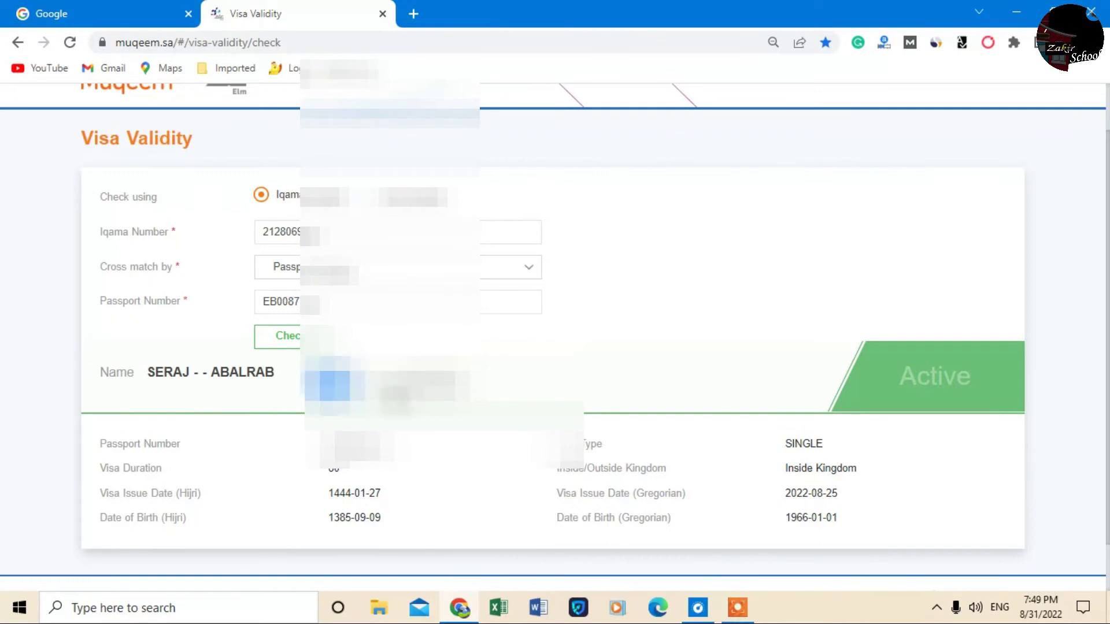
scroll(611, 373, "down", 1)
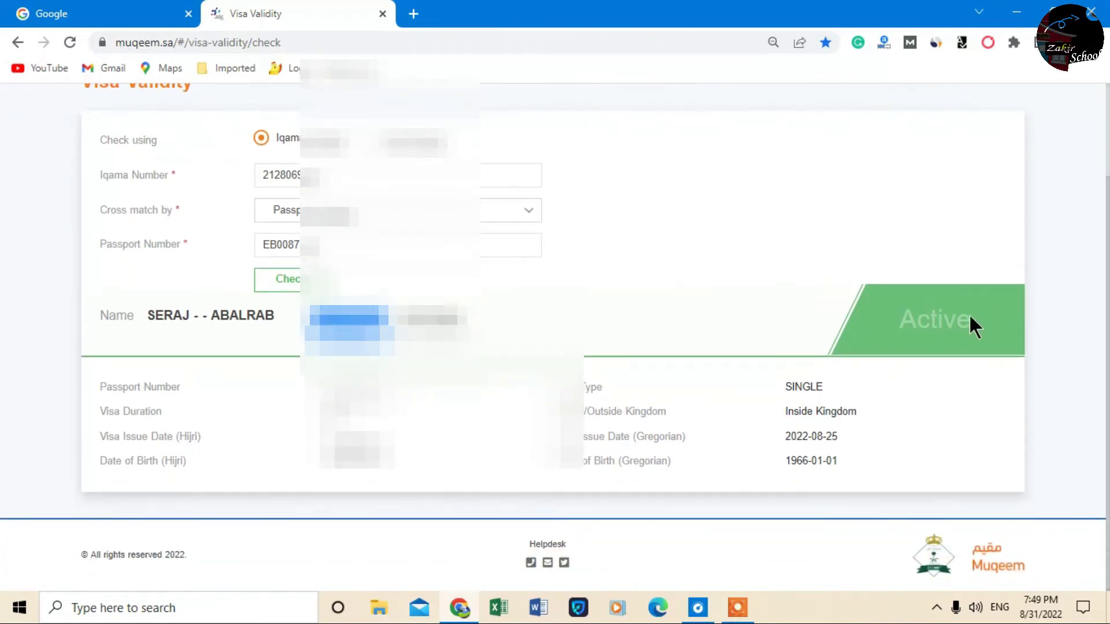
double_click(968, 318)
left_click(937, 404)
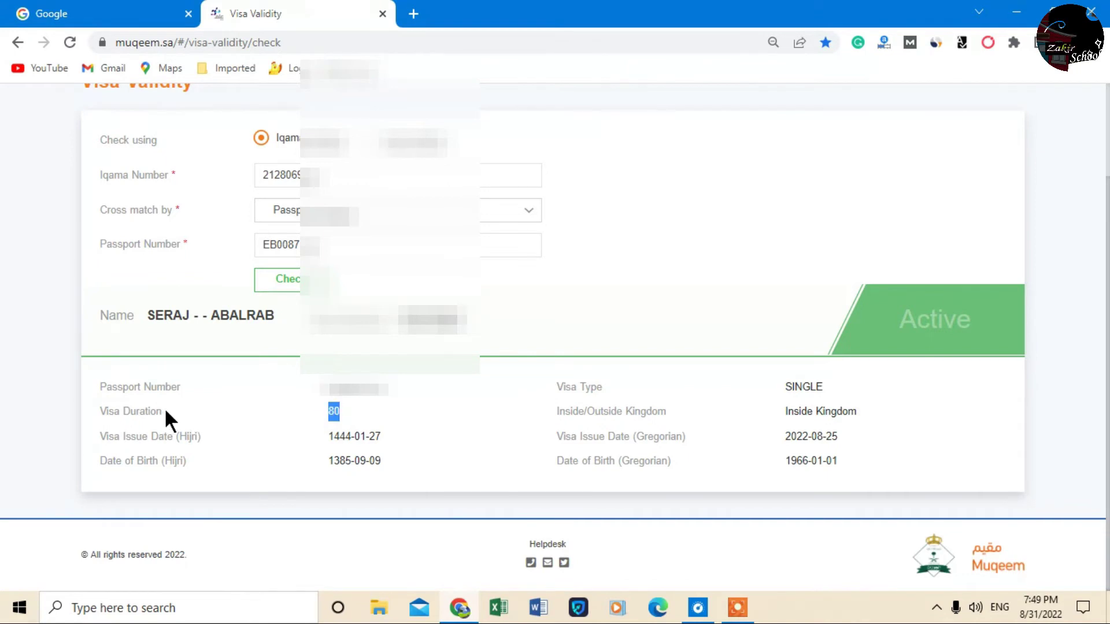
left_click(723, 456)
left_click_drag(787, 412, 855, 412)
left_click(787, 419)
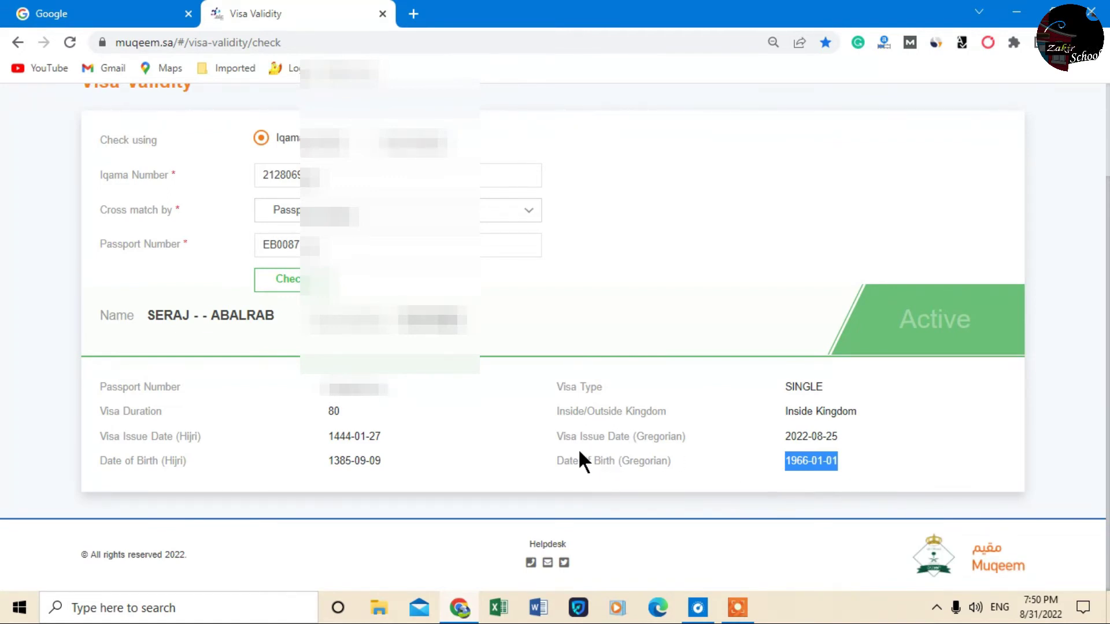
Point out the Gregorian visa issue date (2022) and the Gregorian date of birth fields
left_click_drag(556, 438, 701, 439)
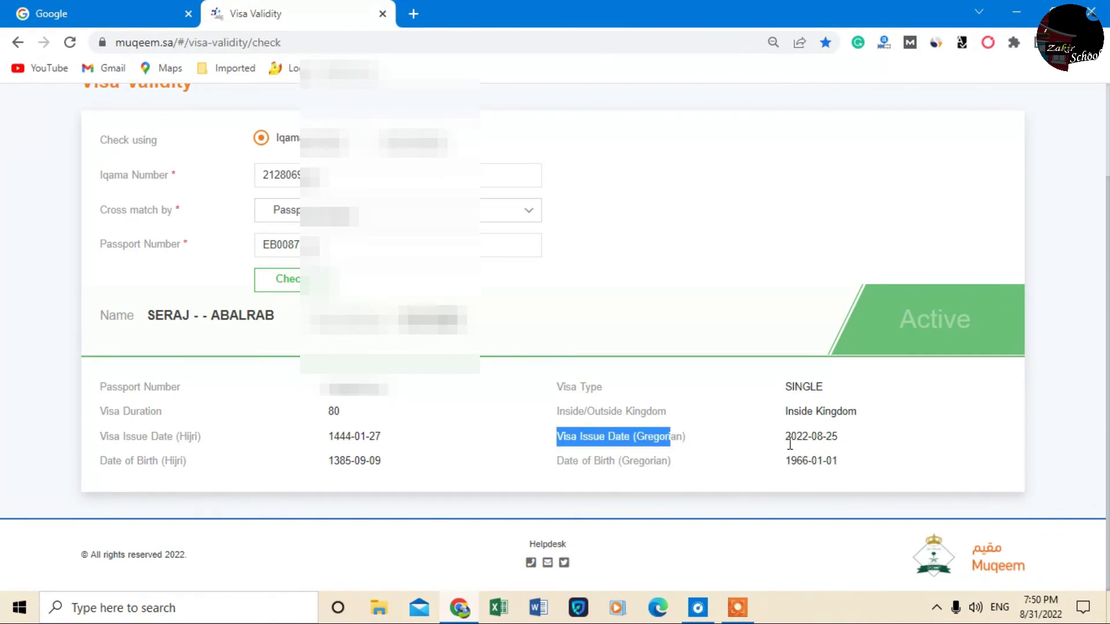
left_click_drag(783, 438, 810, 438)
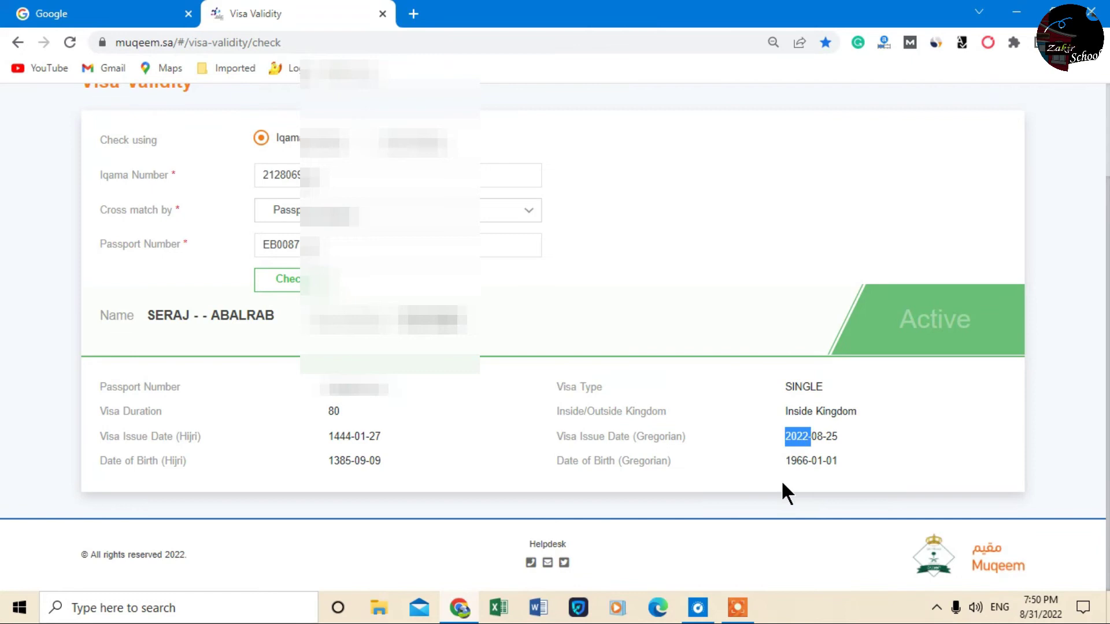
left_click(738, 456)
left_click_drag(557, 460, 723, 462)
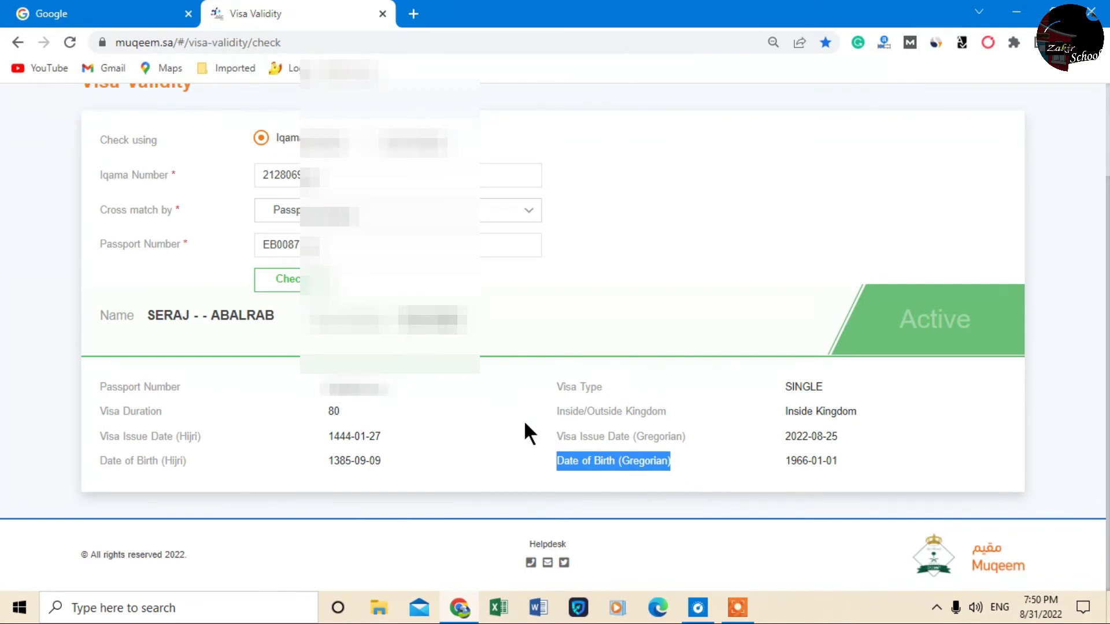
scroll(531, 382, "up", 2)
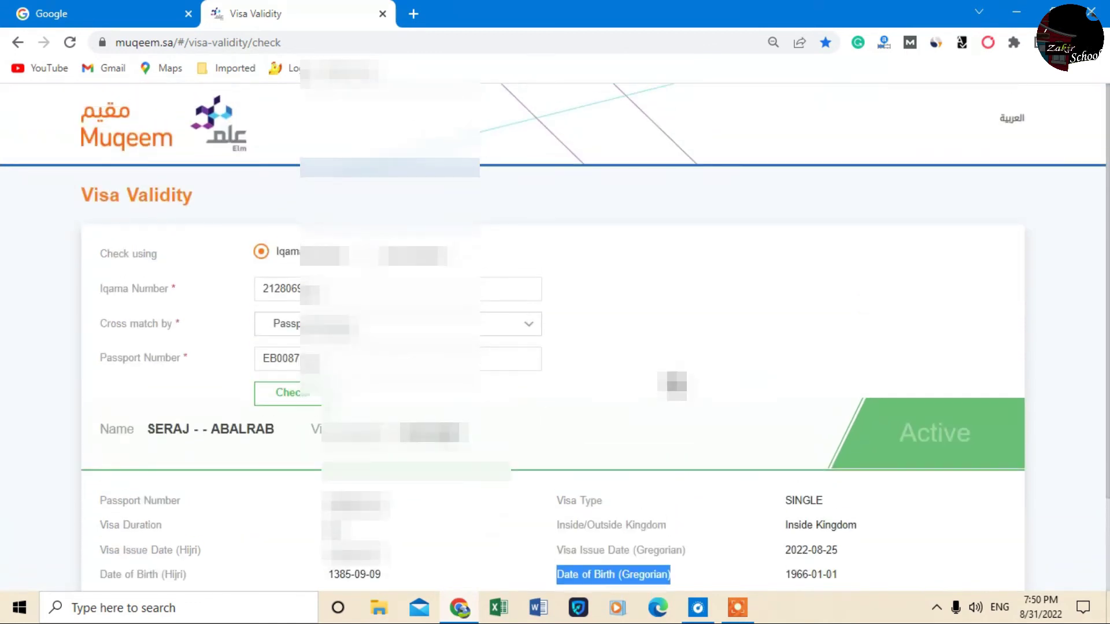